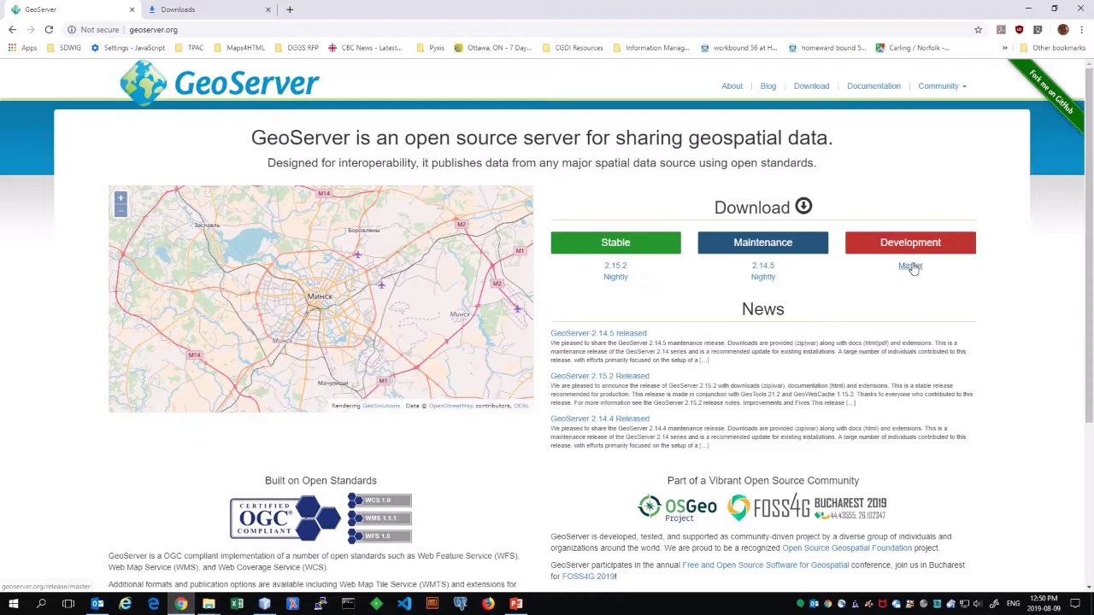
Step: Download geoserver-master-latest-war.zip from the GeoServer development (master) nightly 2.16 build listing
click(911, 267)
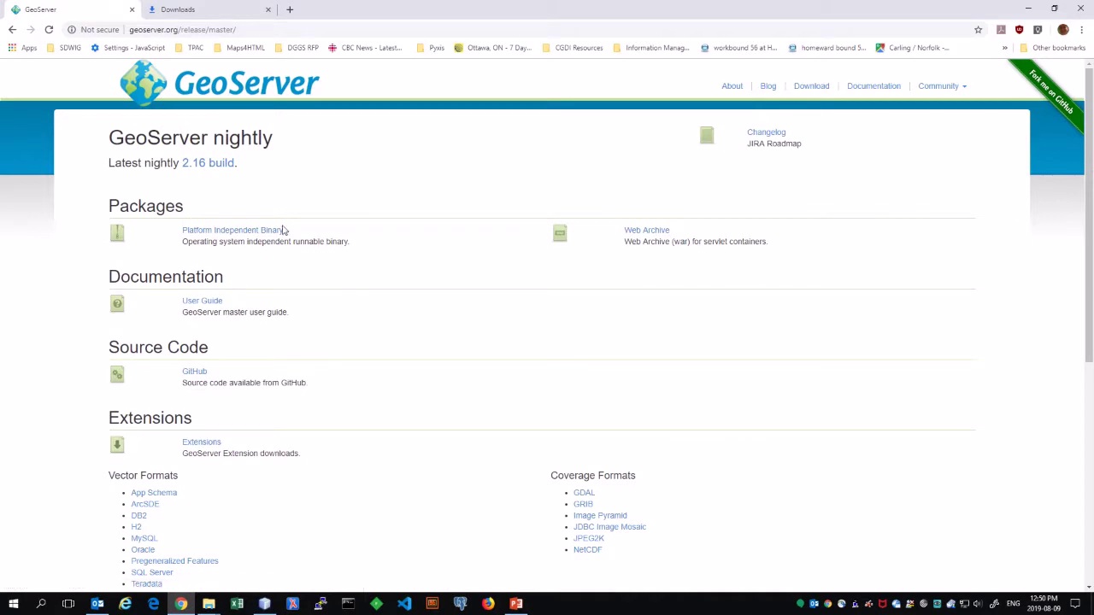
click(208, 164)
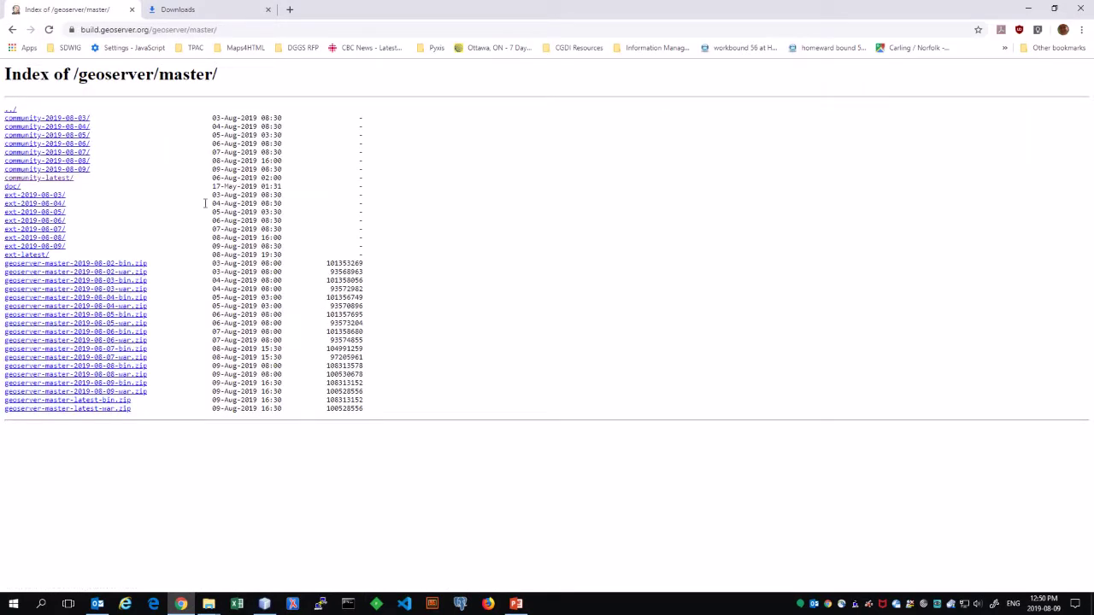
click(96, 410)
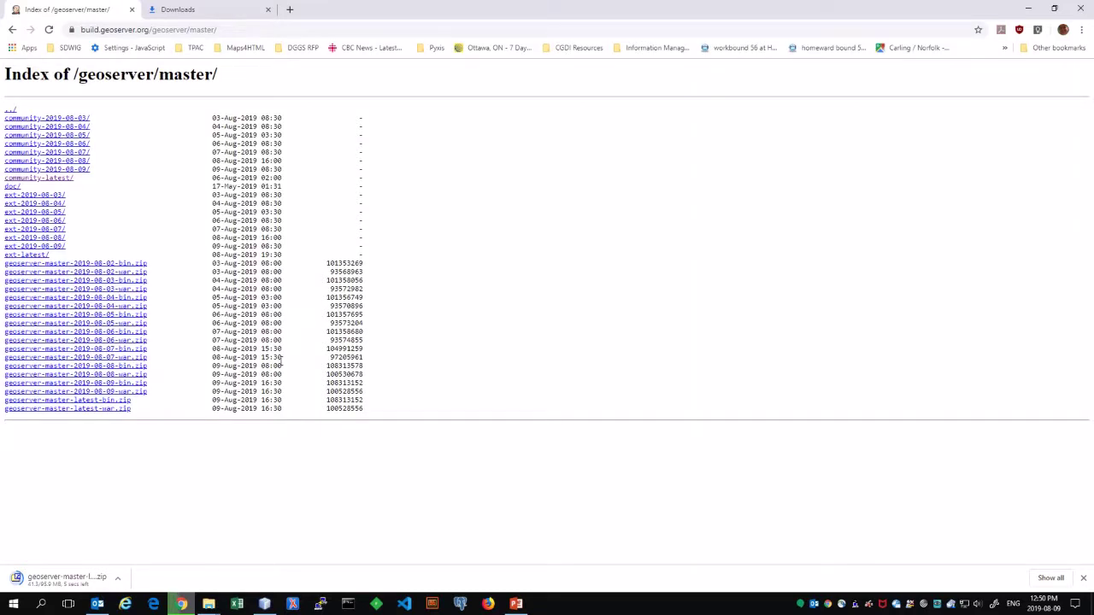
Step: Find mapml in the community-latest build folder and download the geoserver-2.16-SNAPSHOT-mapml-plugin.zip archive
click(53, 180)
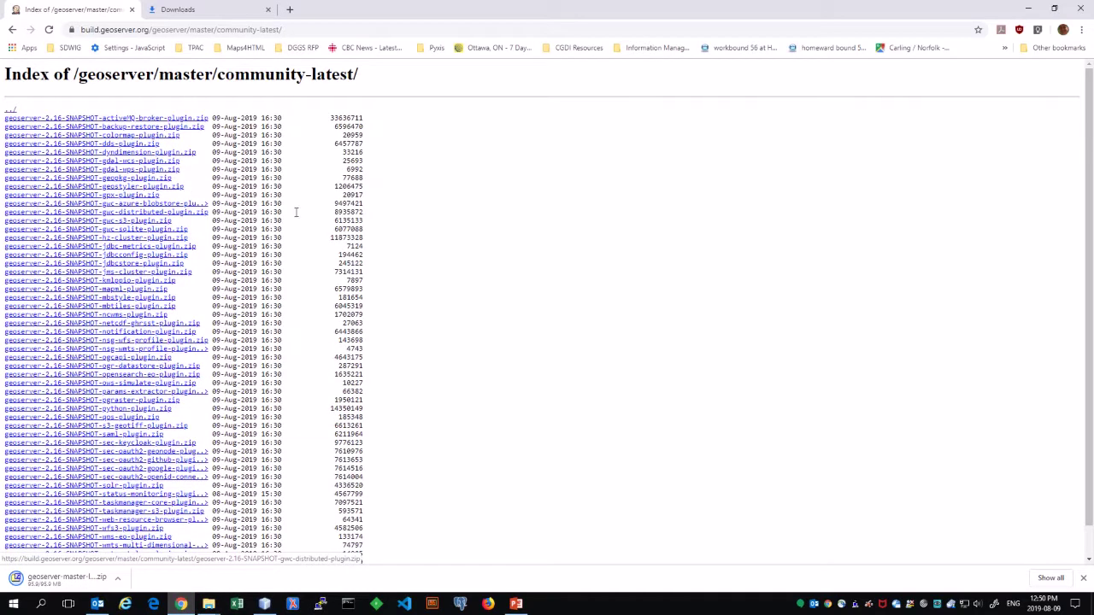
key(ctrl+f)
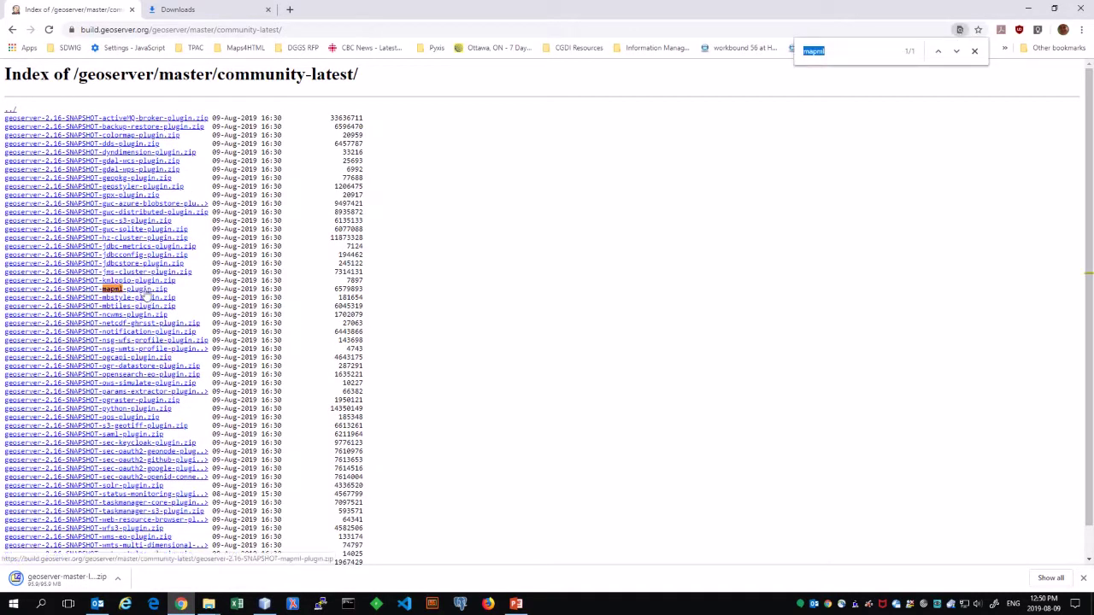
click(145, 289)
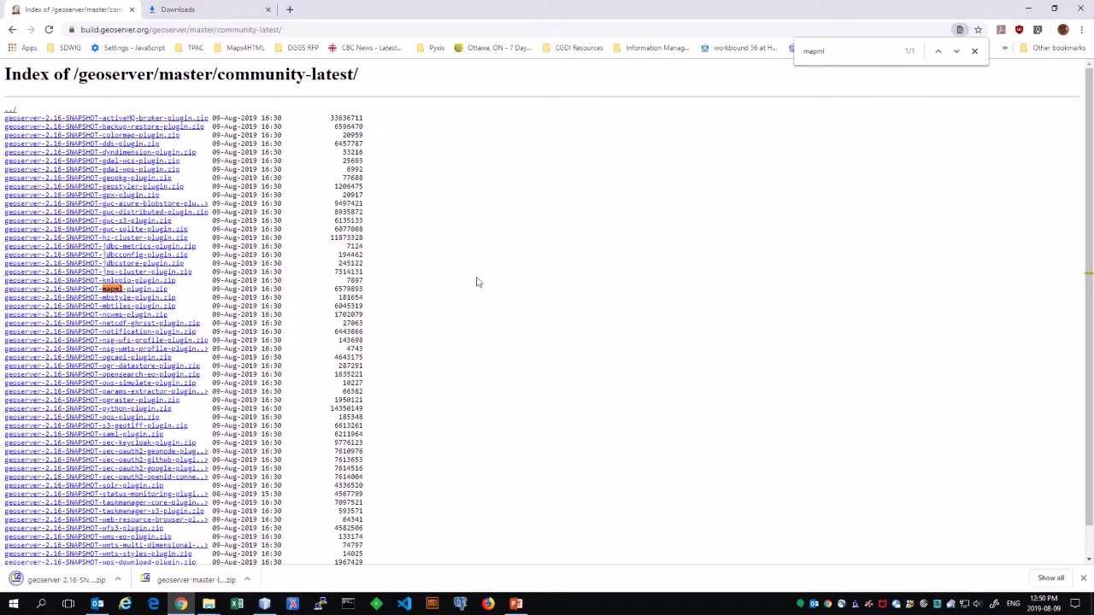
Step: Review the downloaded archives and open the webapps folder inside apache-tomcat-8_base in File Explorer
click(227, 9)
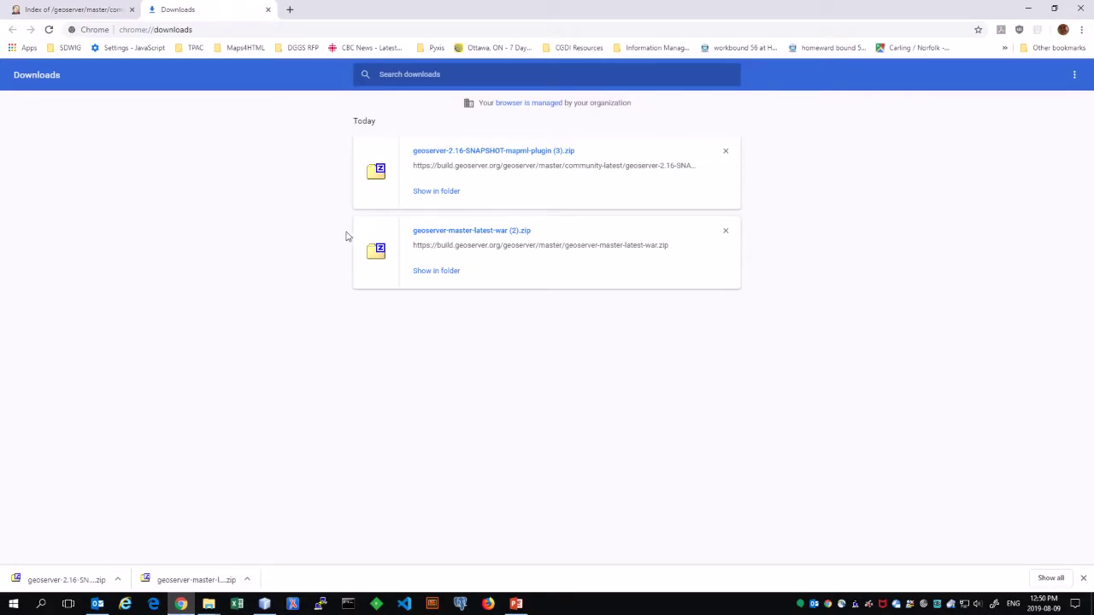
click(472, 231)
click(210, 604)
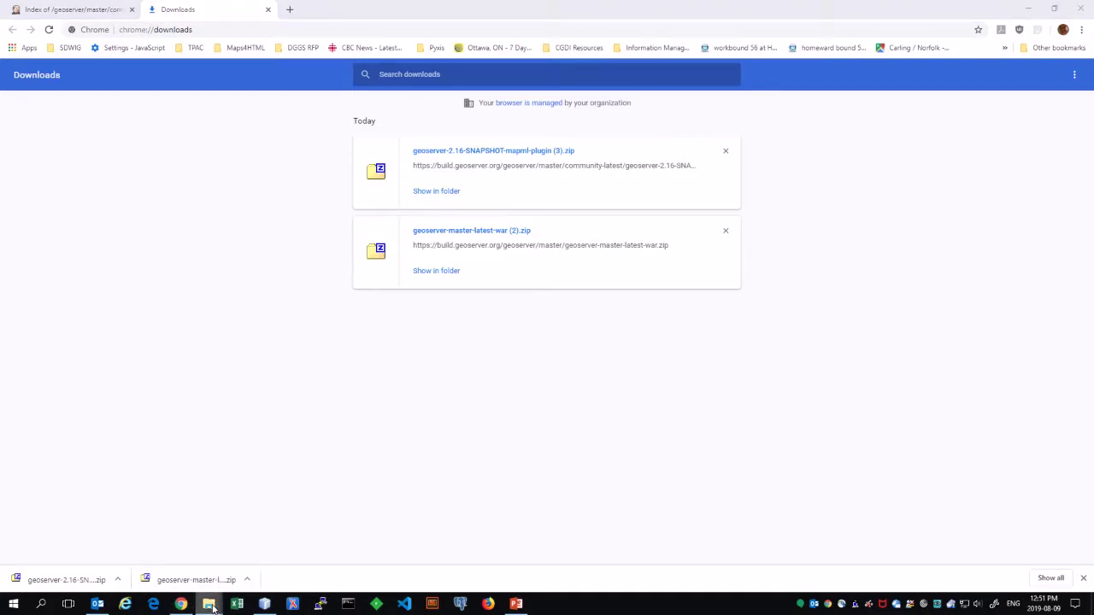
right_click(212, 606)
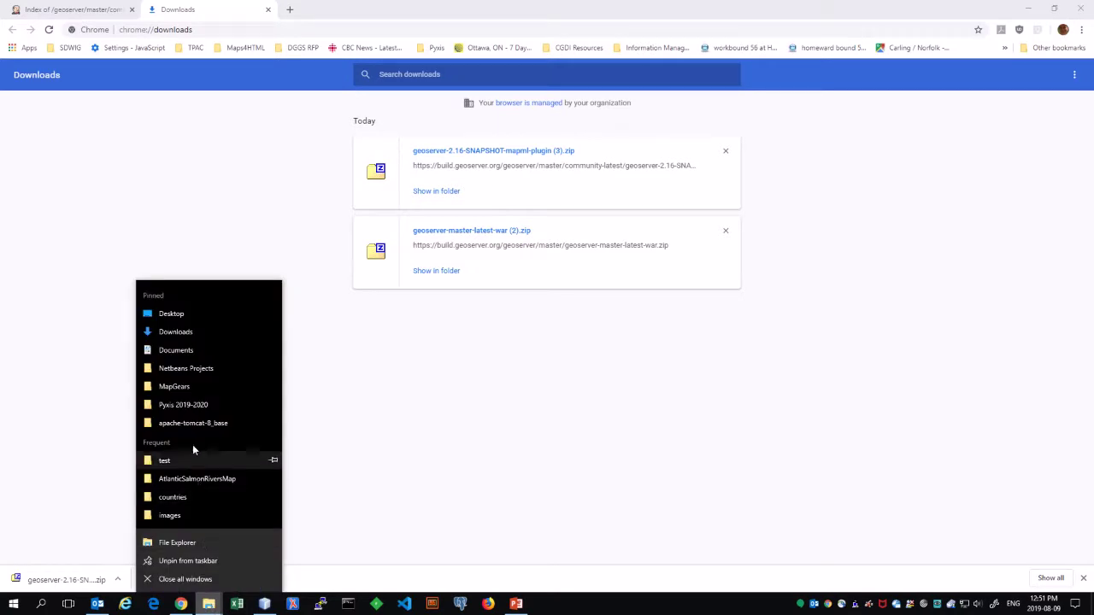
click(222, 420)
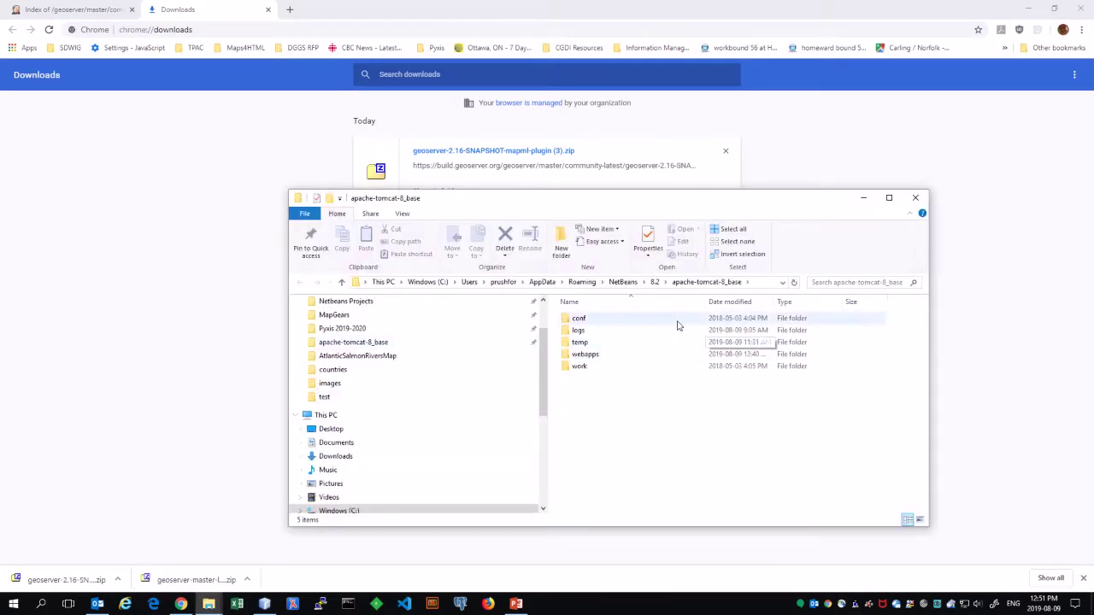
click(588, 356)
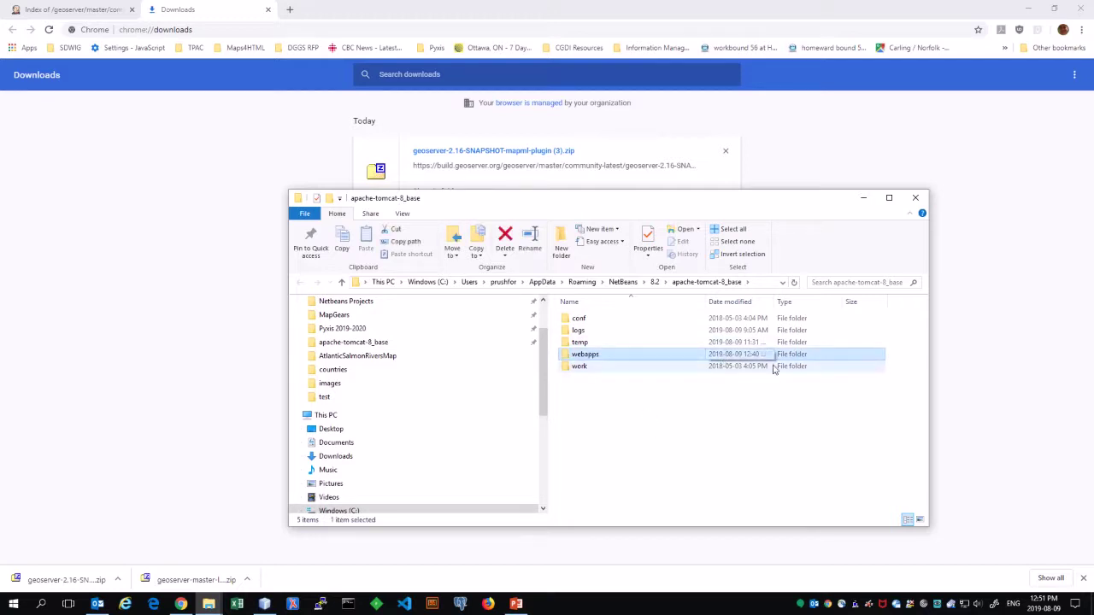
double_click(587, 359)
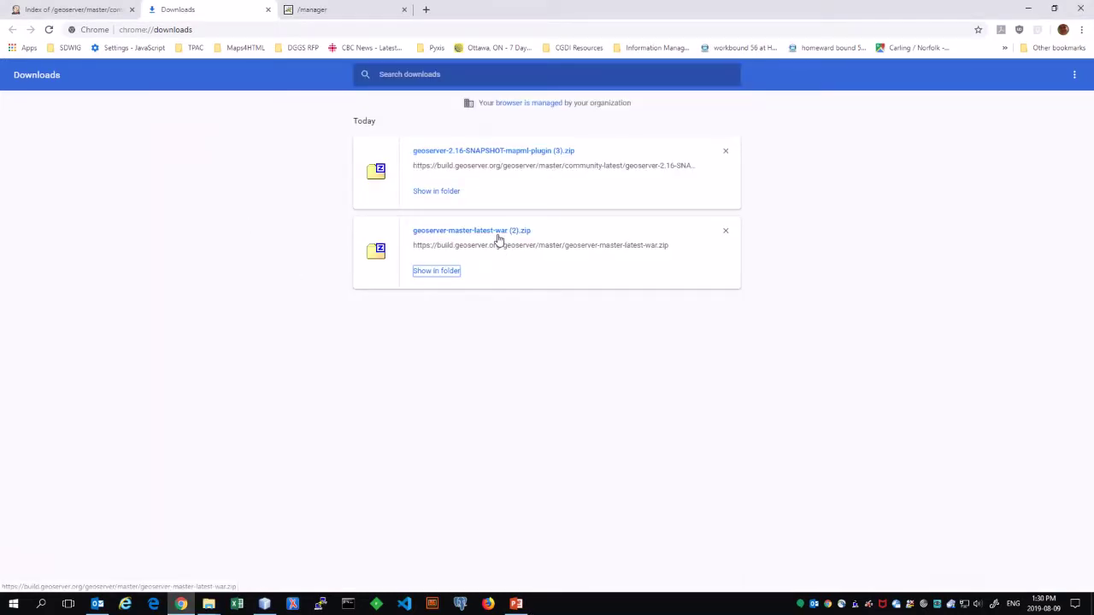
Step: In the Tomcat Web Application Manager, choose geoserver.war from the Downloads folder as the WAR file to upload
click(333, 12)
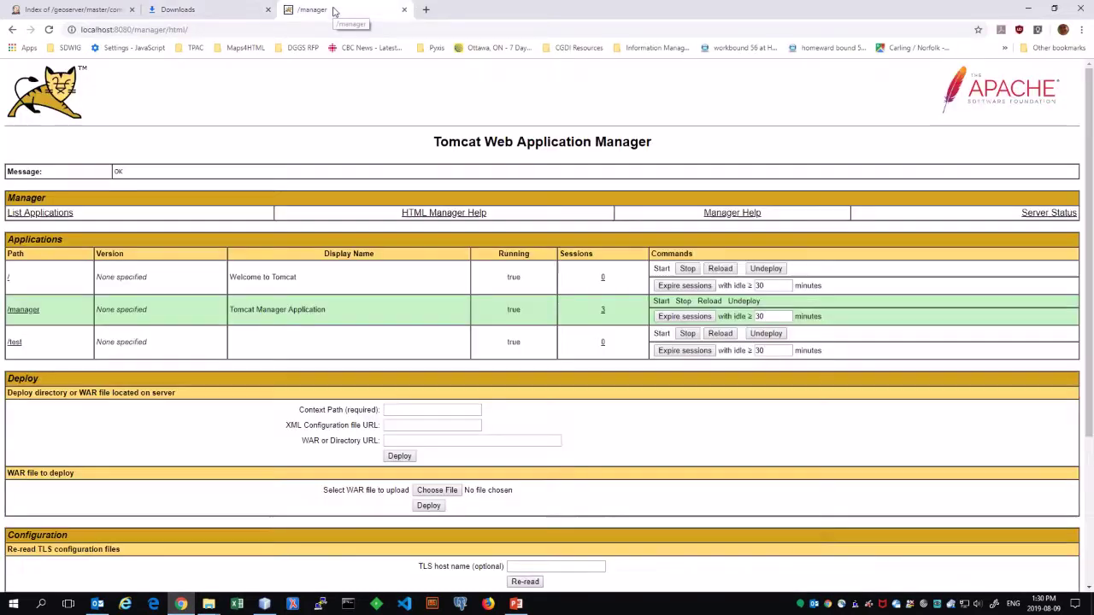
click(452, 491)
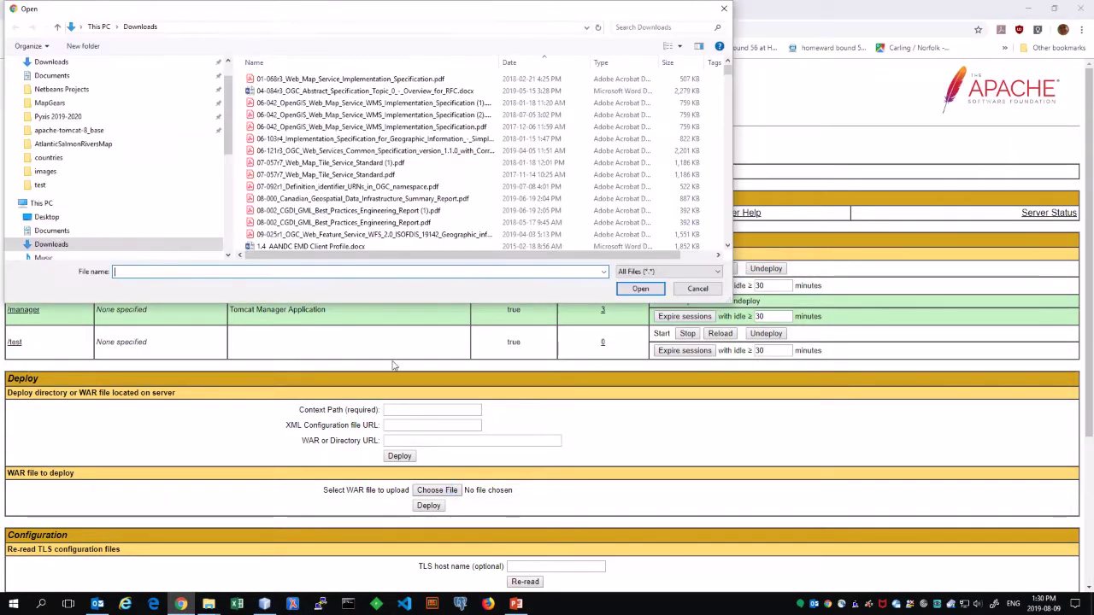
text(ge)
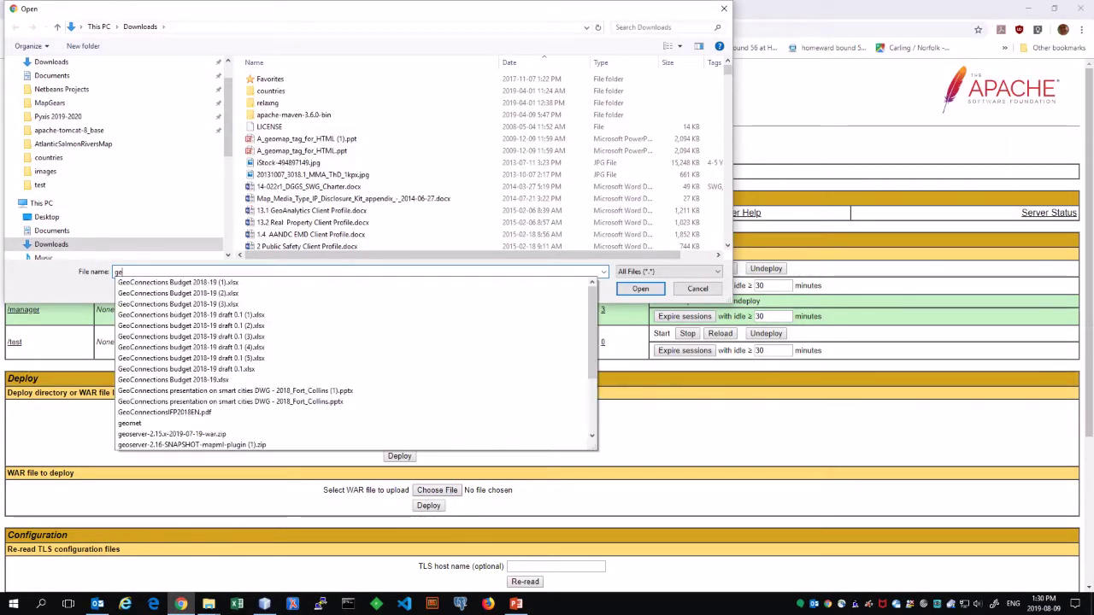
text(oserver.w)
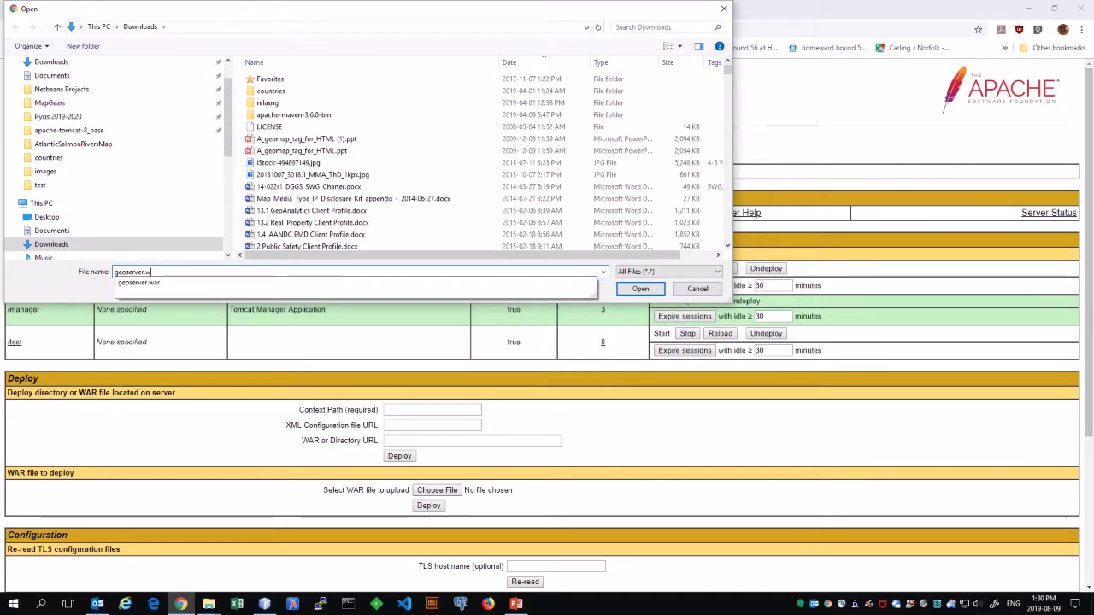
text(ar)
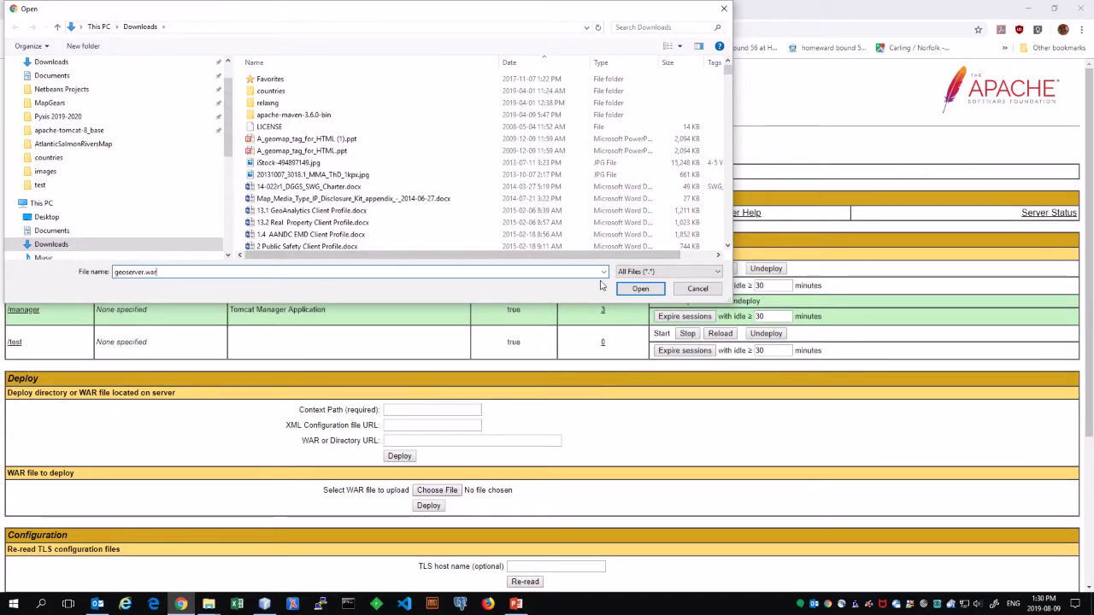
click(639, 289)
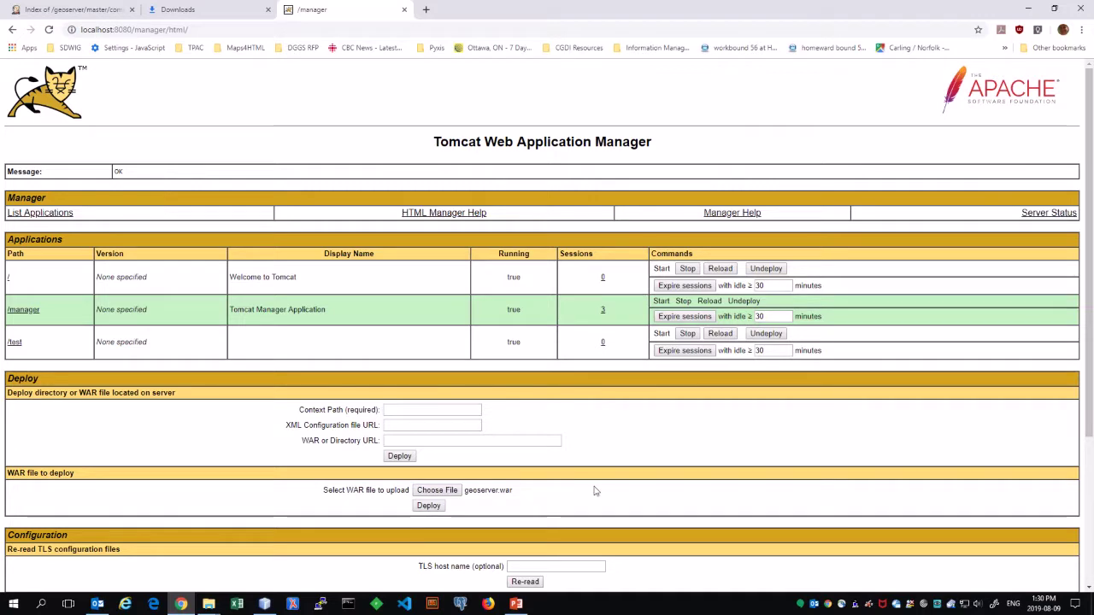
click(437, 490)
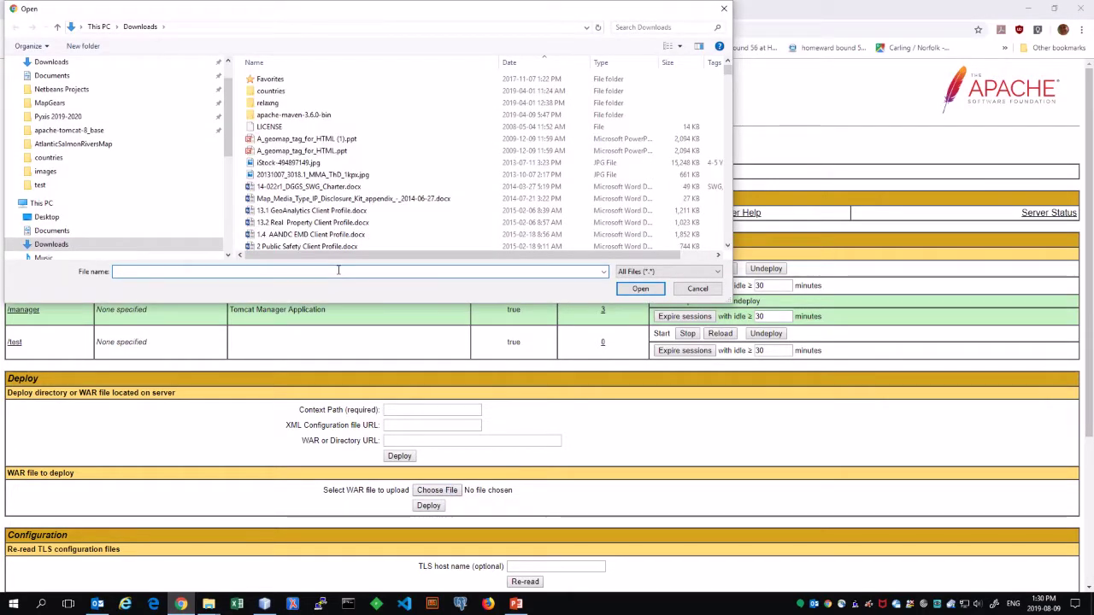
text(geoser)
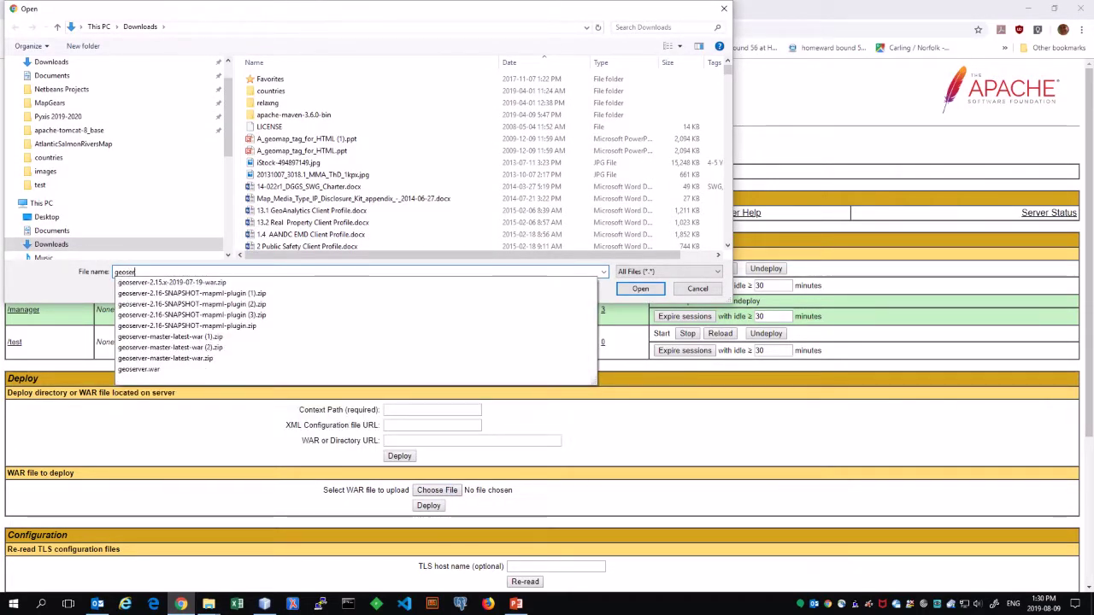
text(ver.war)
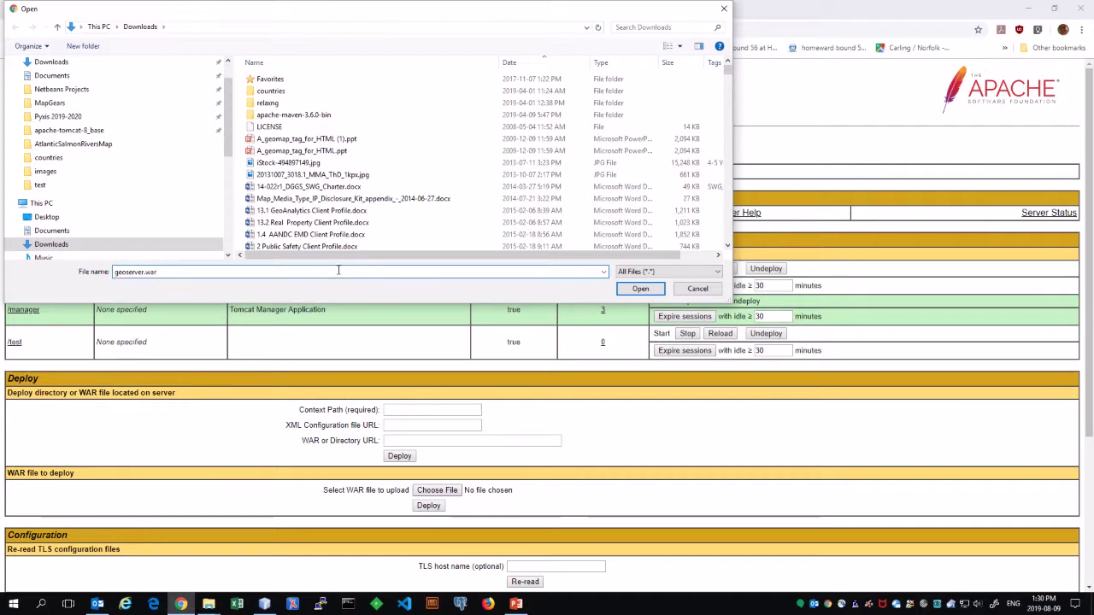
click(637, 291)
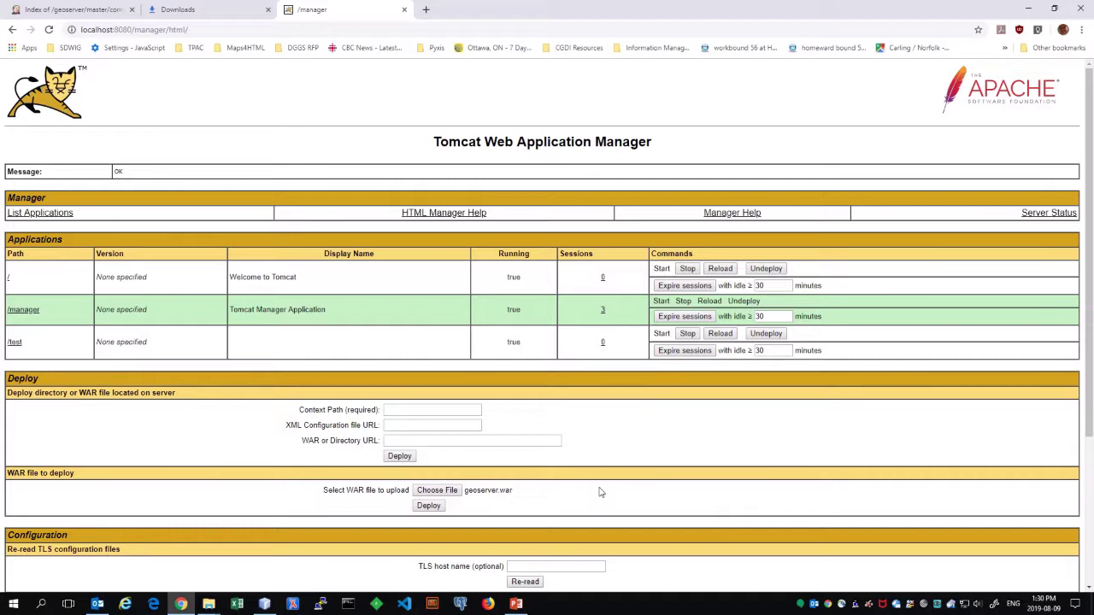
Step: Enter /geoserver as the context path and deploy the selected WAR file
click(451, 410)
click(434, 434)
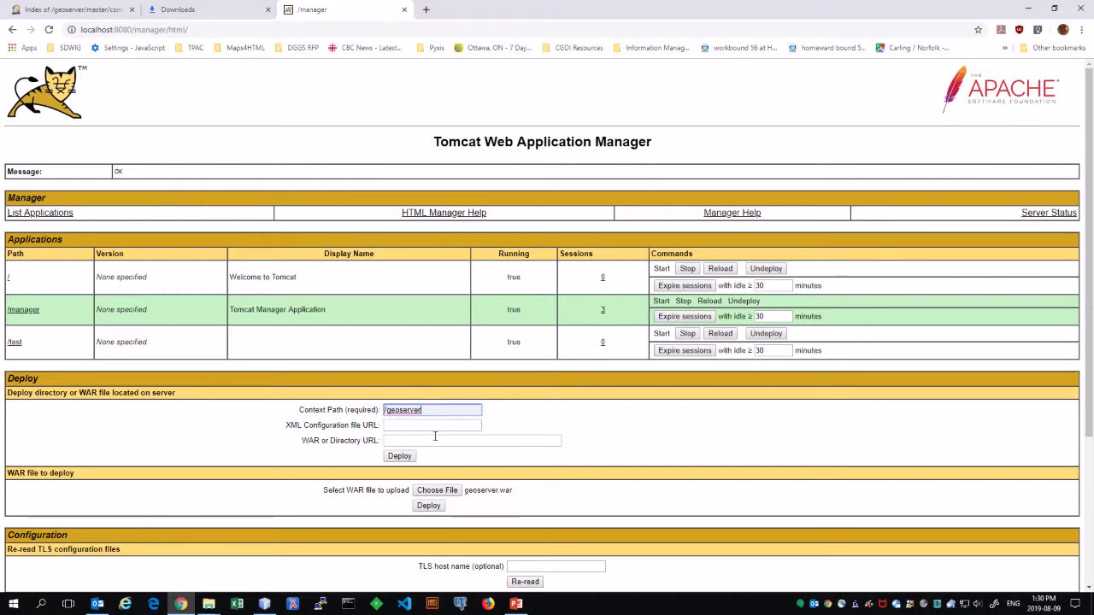
click(428, 506)
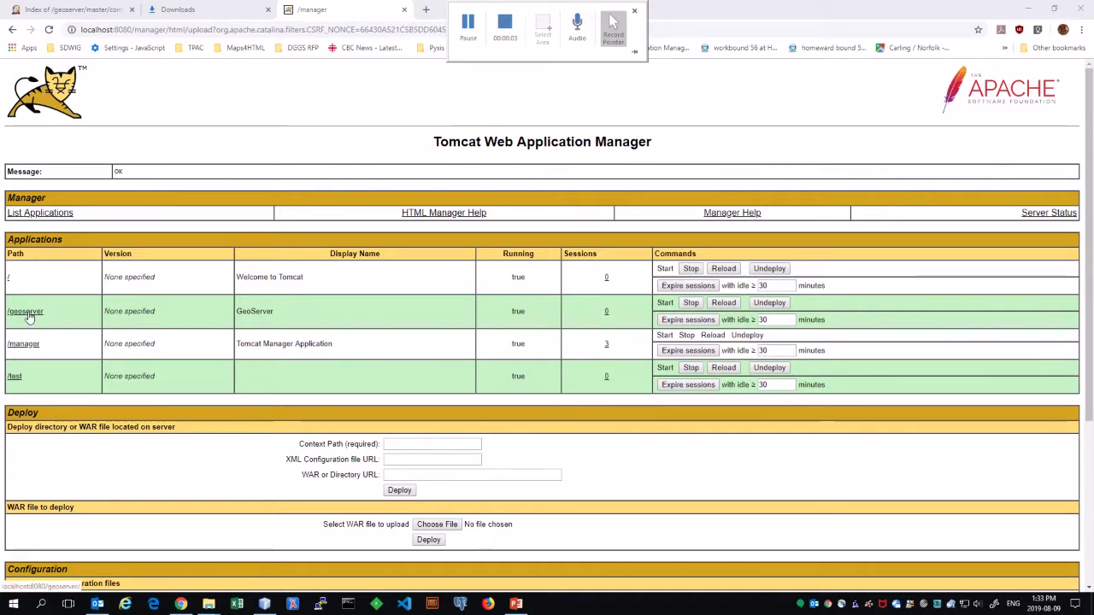
Step: Open the deployed /geoserver application and log in as admin with the account password and the Remember me option
click(26, 312)
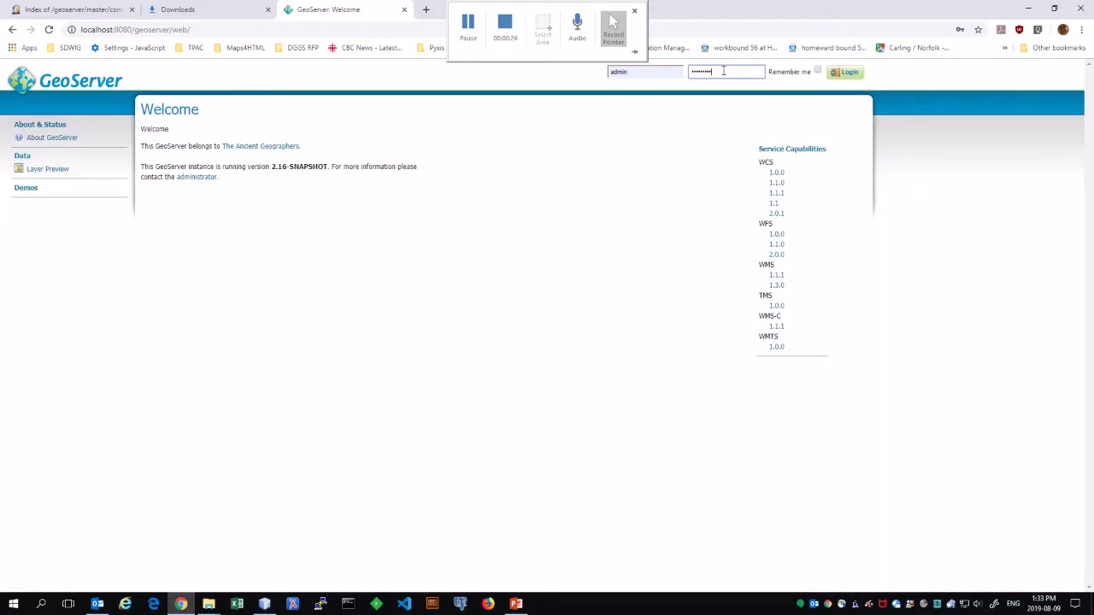
click(817, 70)
click(848, 72)
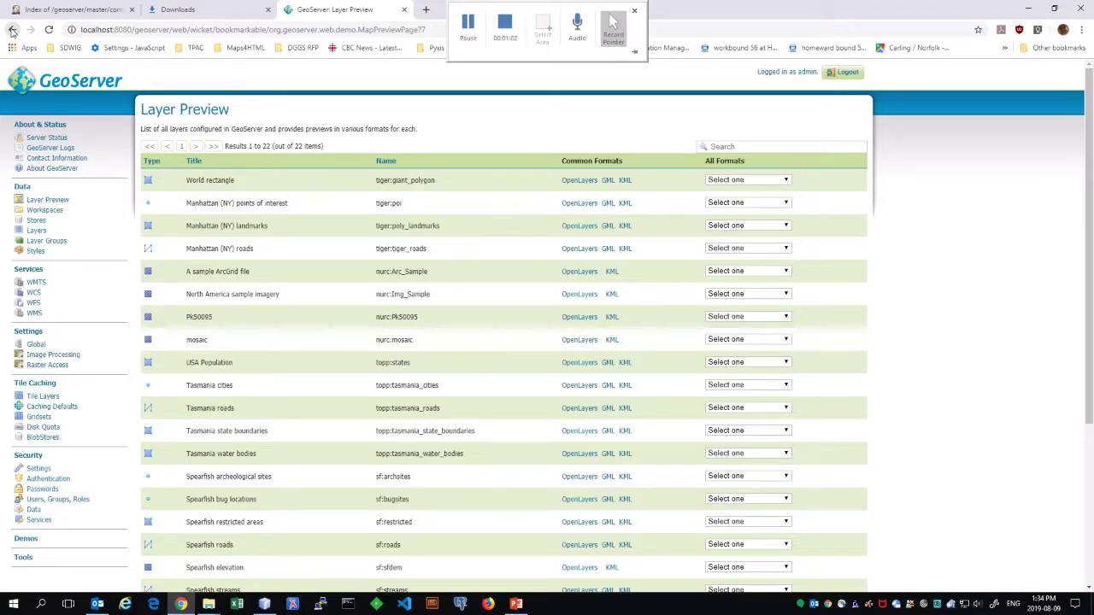
Step: Return to the Tomcat Web Application Manager and stop the /geoserver application
right_click(12, 31)
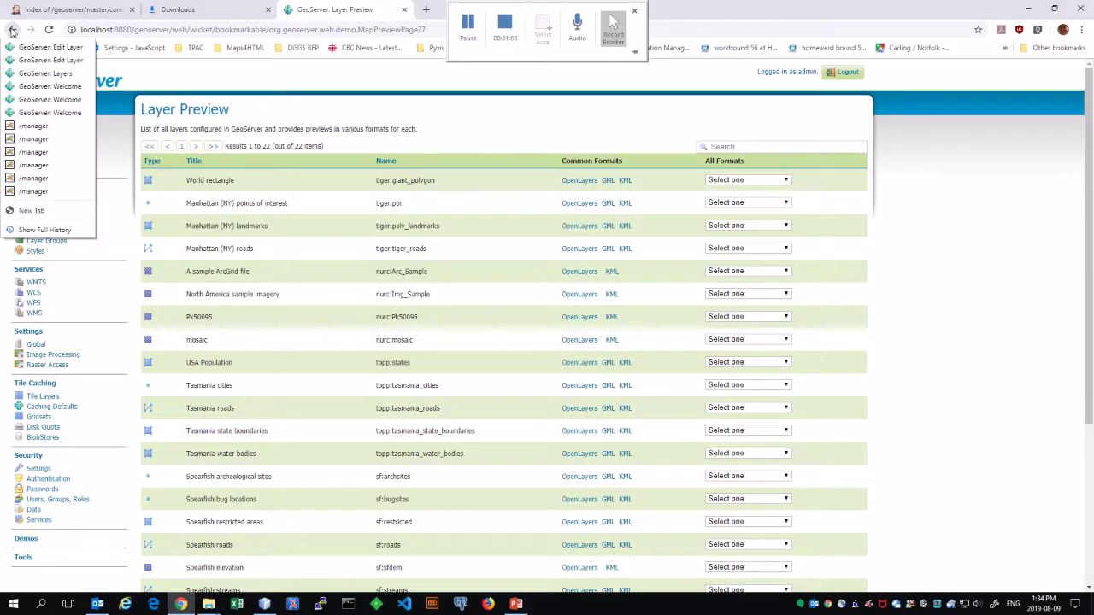
click(37, 126)
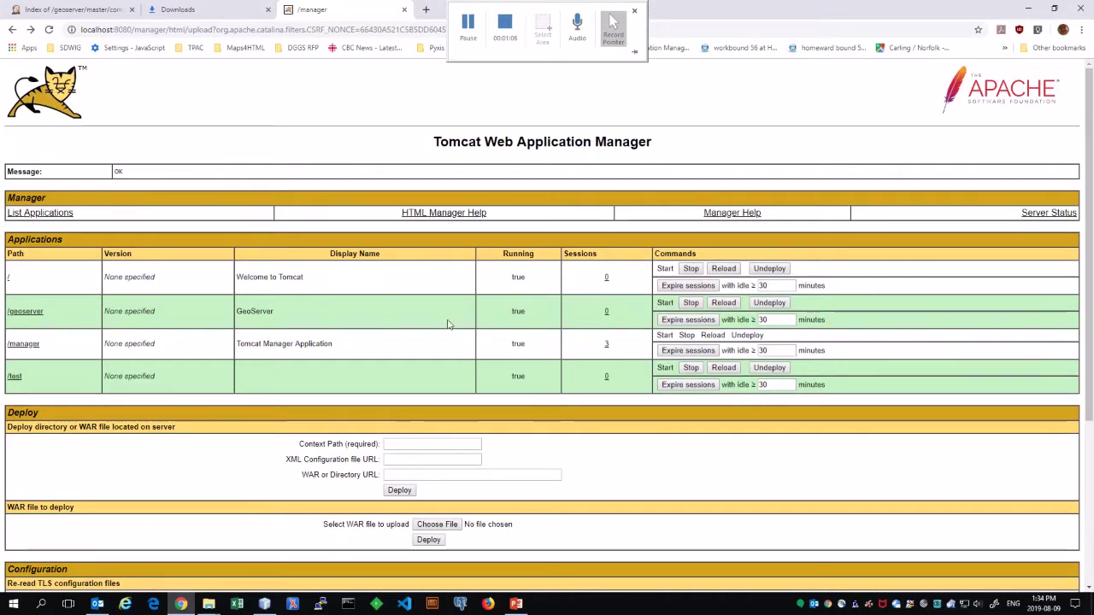
click(690, 304)
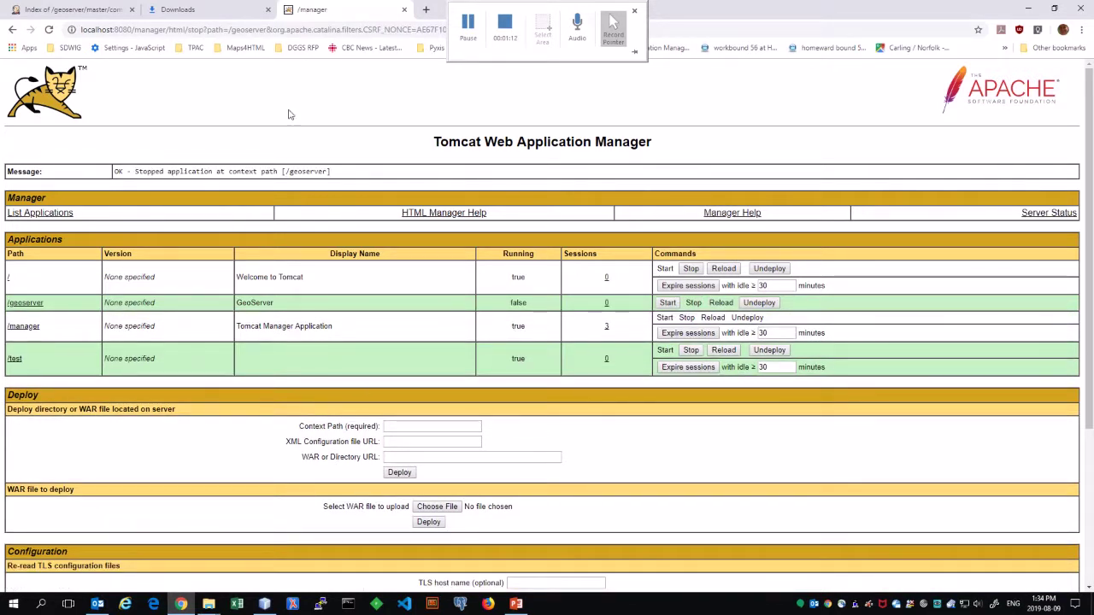
Step: Locate the downloaded geoserver-2.16-SNAPSHOT-mapml-plugin (3).zip in its folder and open the archive in 7-Zip
click(205, 9)
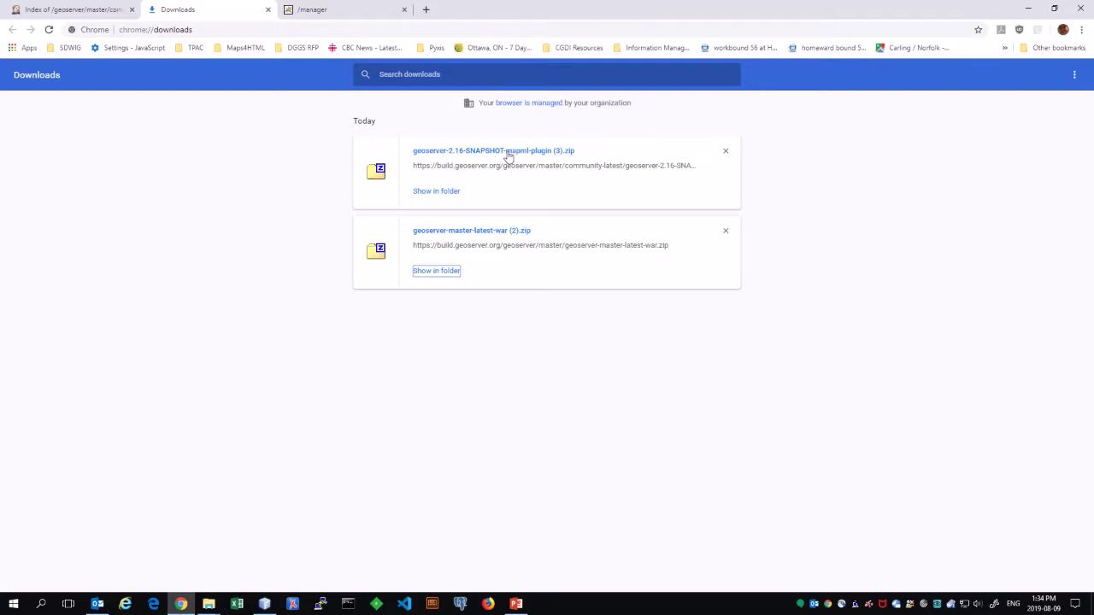
click(439, 192)
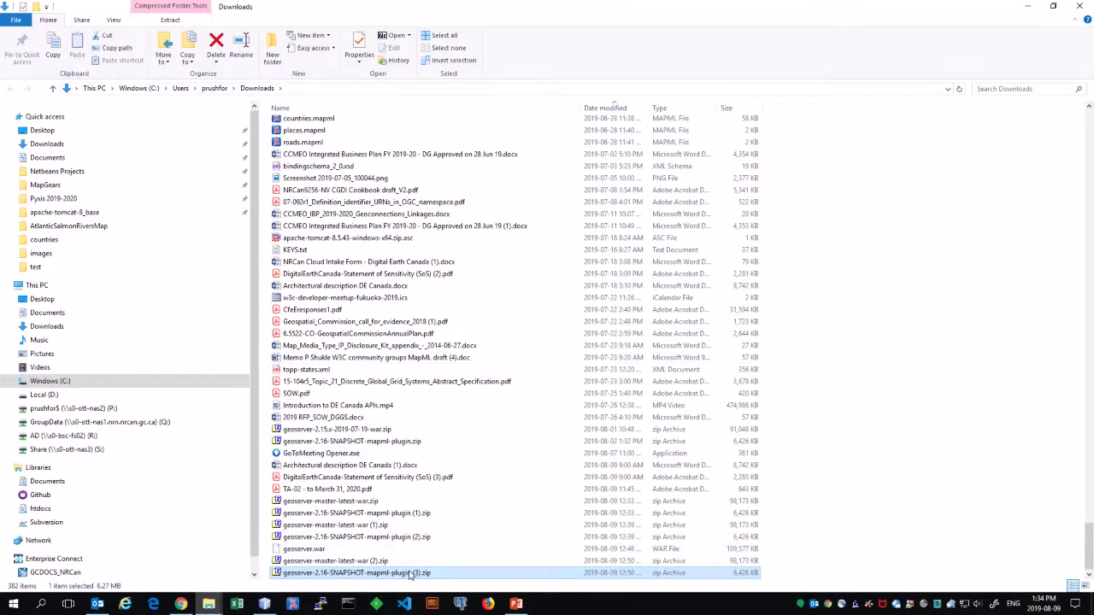
right_click(411, 575)
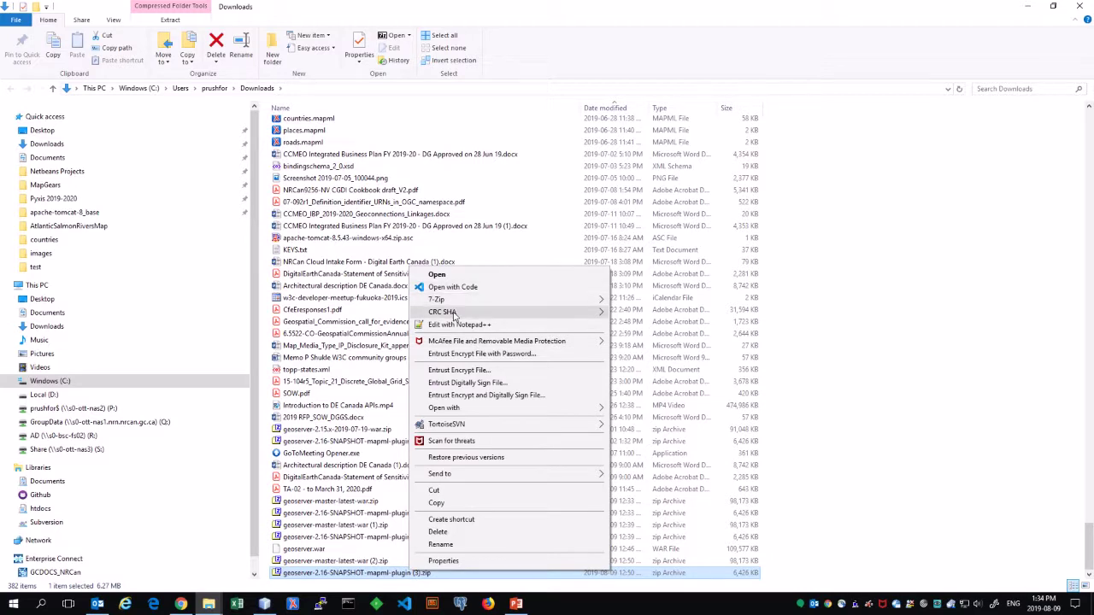
mouse_move(451, 300)
click(663, 301)
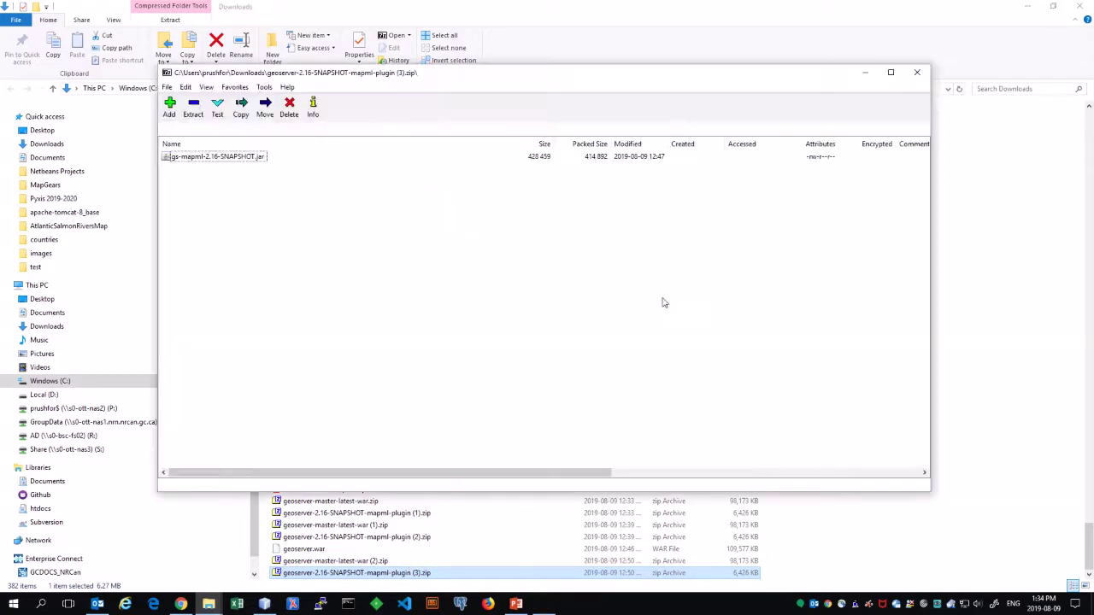
Step: Select all five JAR files in the MapML plugin archive and begin copying them out to a chosen folder
click(229, 159)
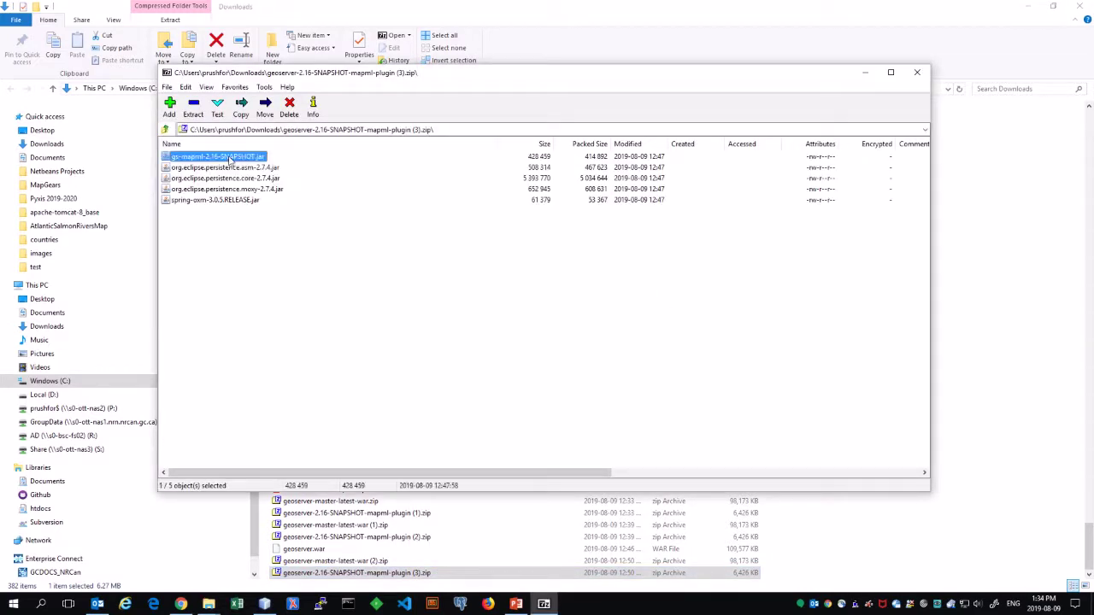
shift+click(228, 201)
right_click(232, 170)
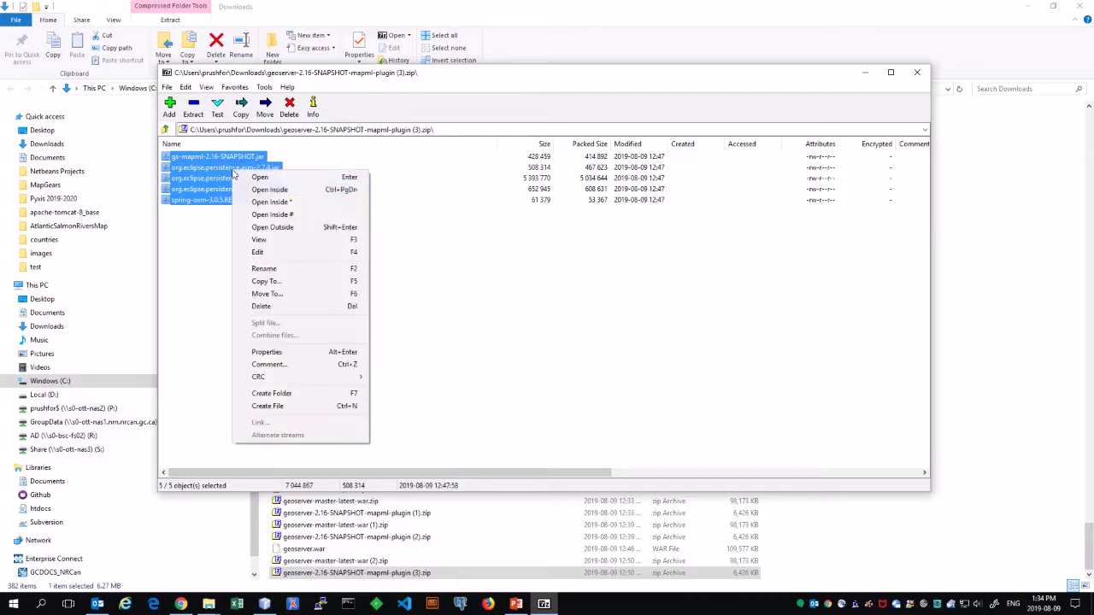
click(288, 285)
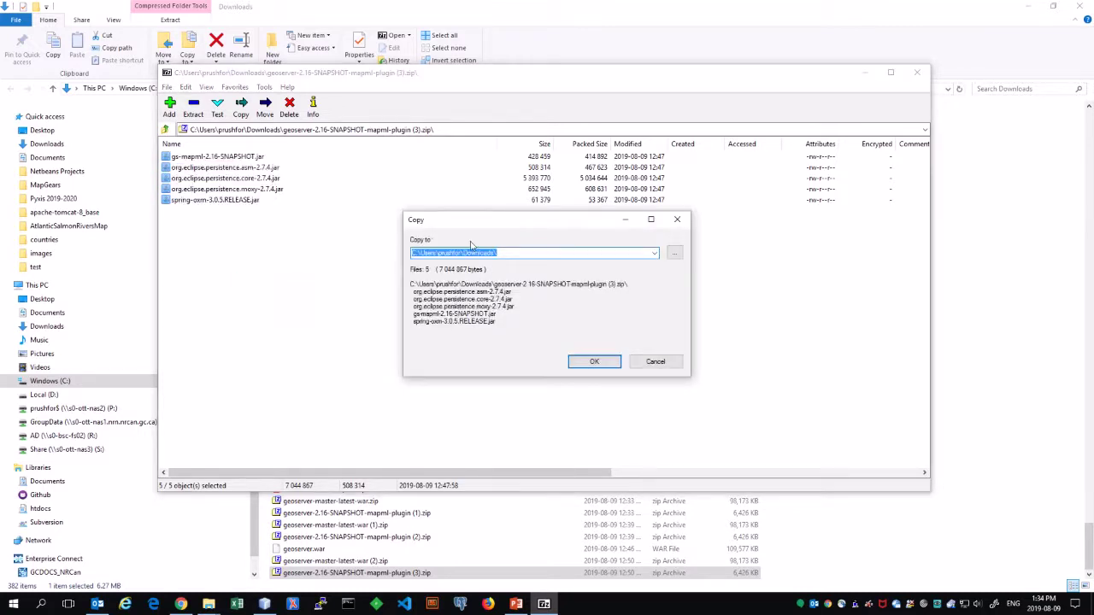
Step: Switch to File Explorer, open webapps\geoserver\WEB-INF\lib inside the apache-tomcat-8_base folder, and copy the folder's full path
right_click(209, 605)
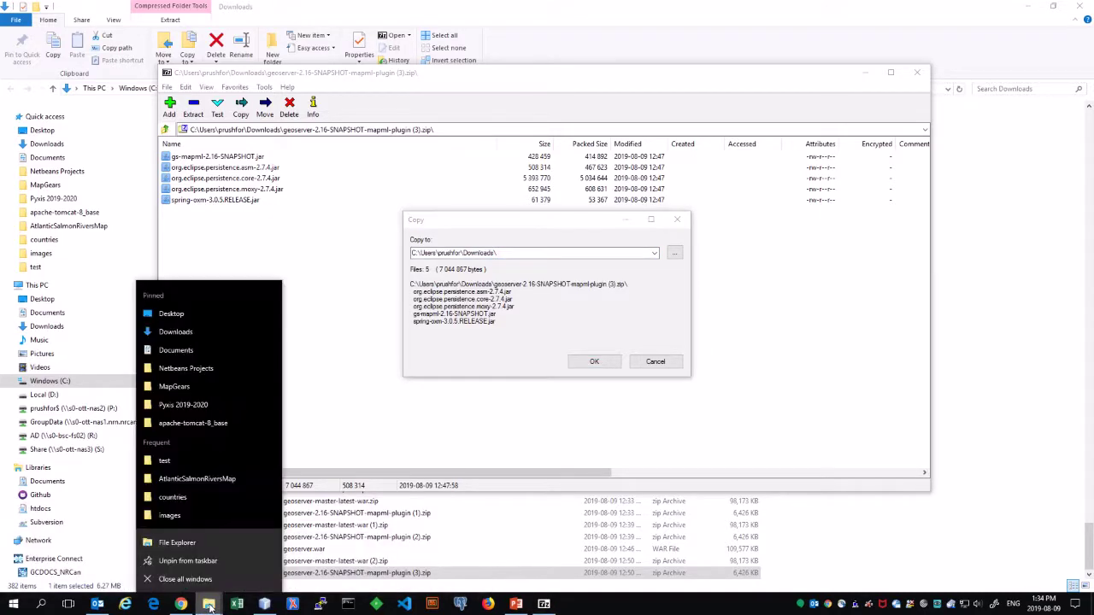
click(201, 425)
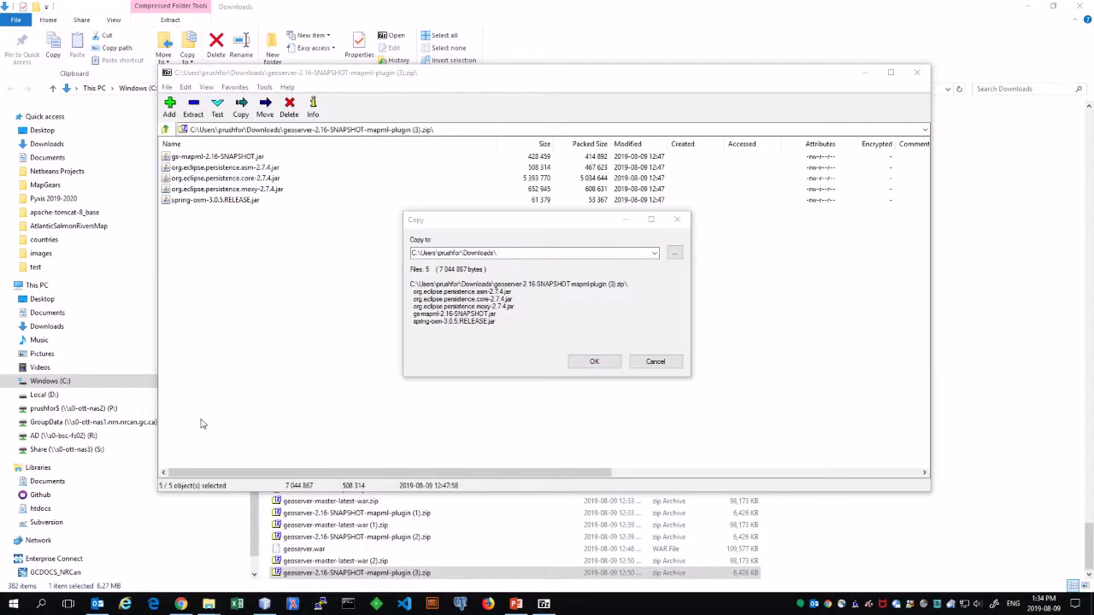
double_click(307, 162)
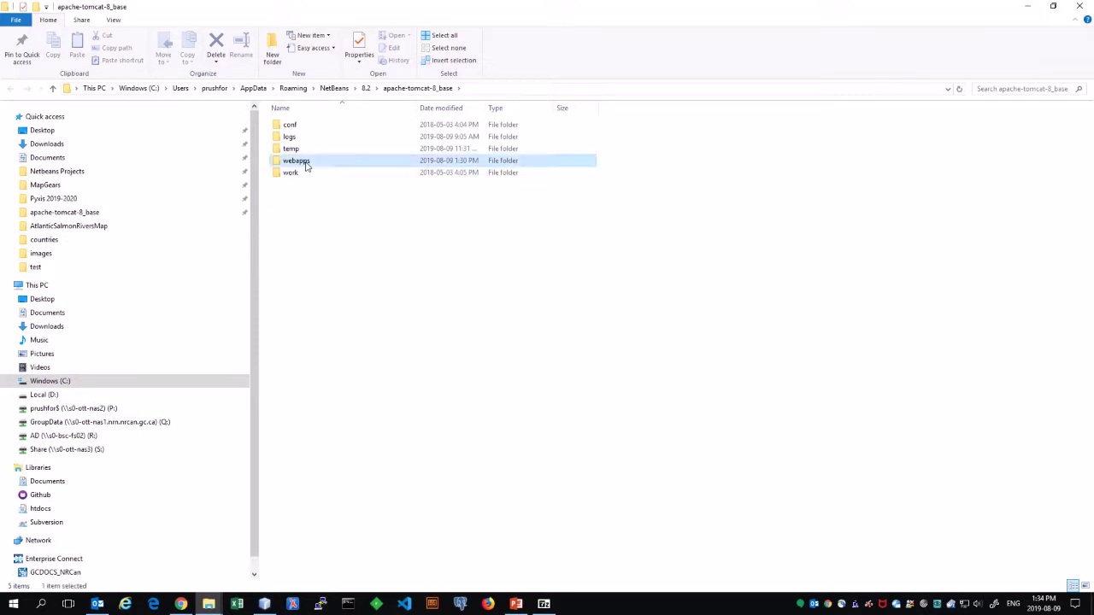
double_click(299, 125)
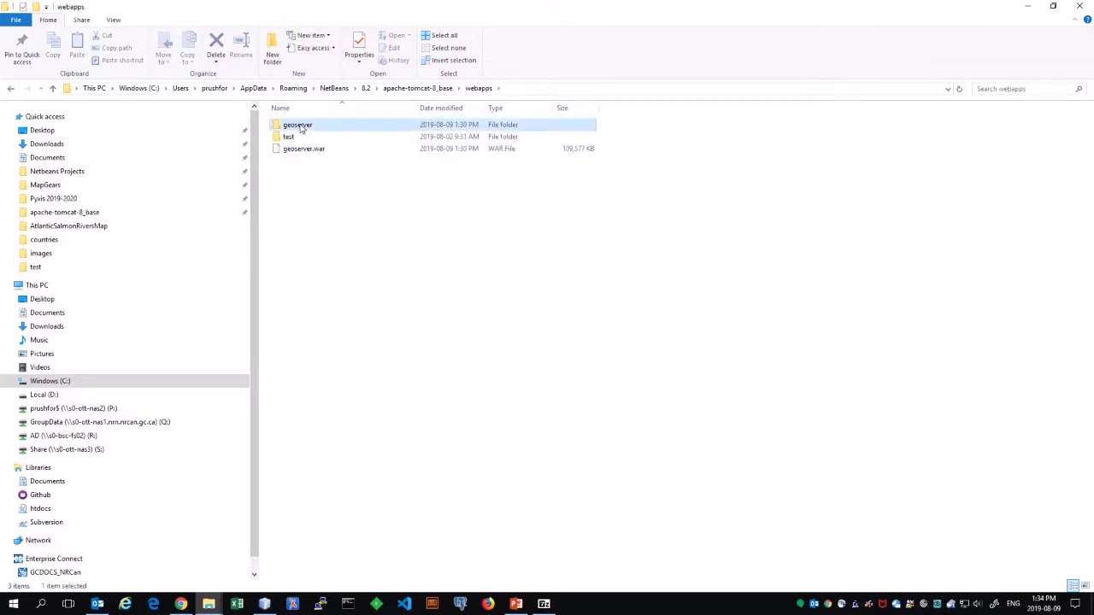
double_click(293, 148)
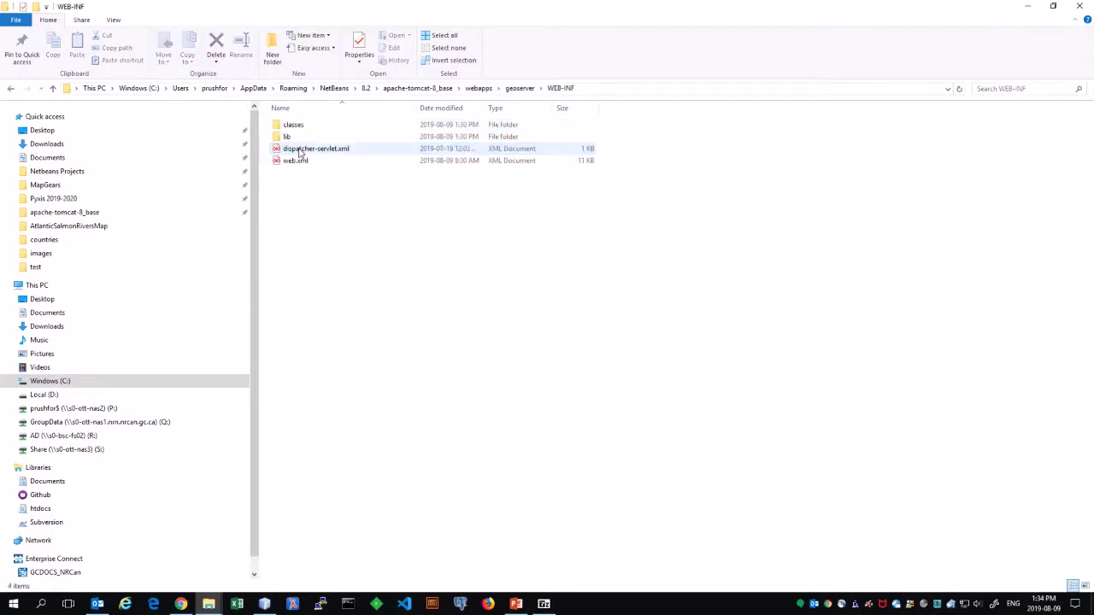
double_click(287, 139)
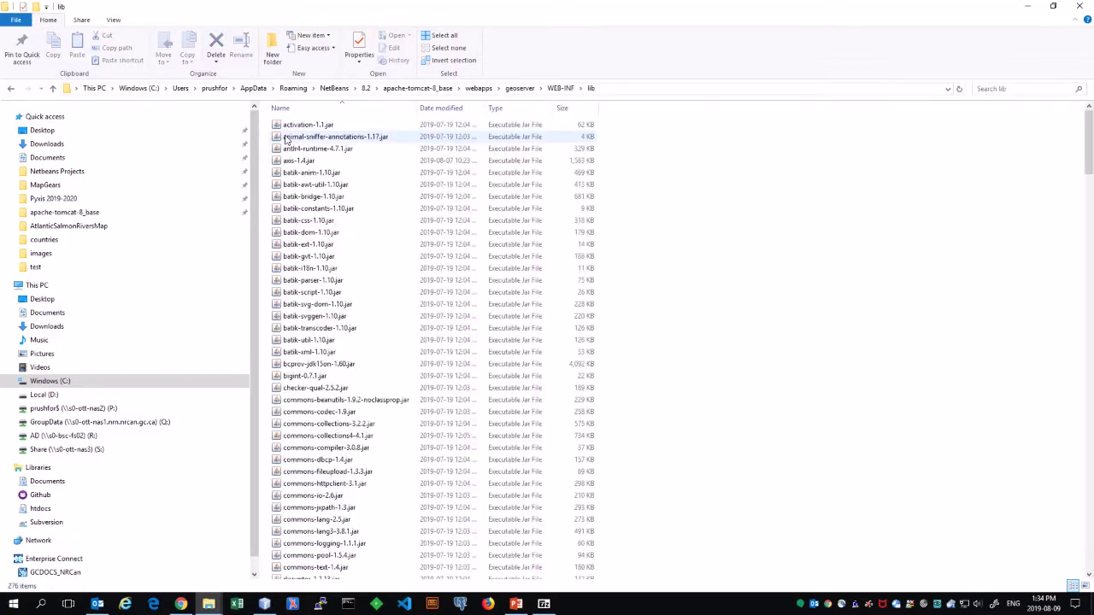
click(630, 88)
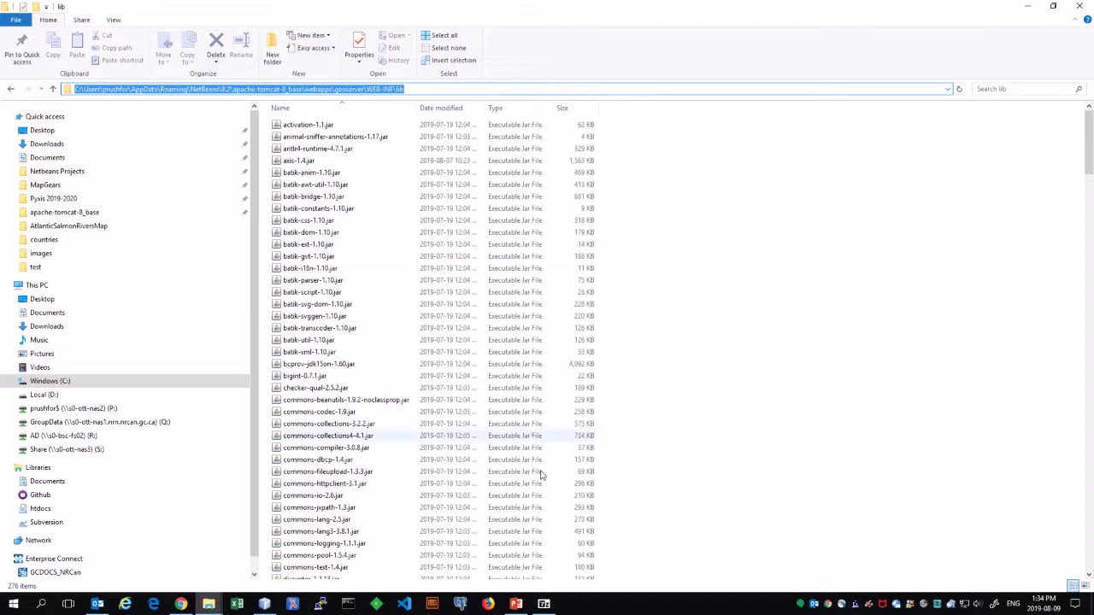
Step: Return to 7-Zip, copy the plugin JARs to the WEB-INF\lib path, close the archive, and locate gs-mapml-2.16-SNAPSHOT.jar in the lib folder
click(544, 604)
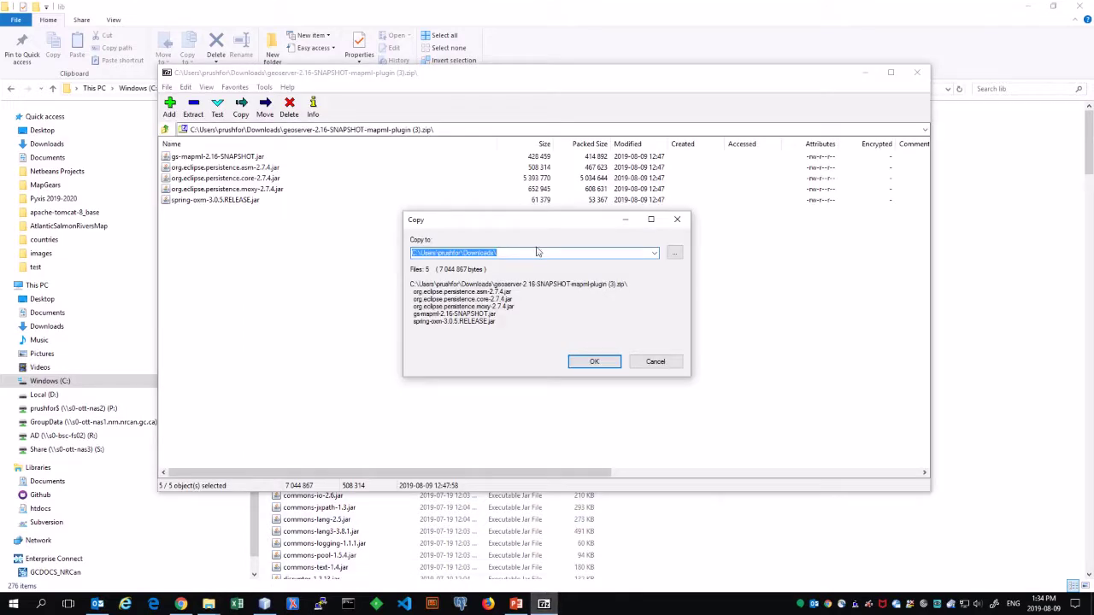
key(ctrl+v)
click(594, 362)
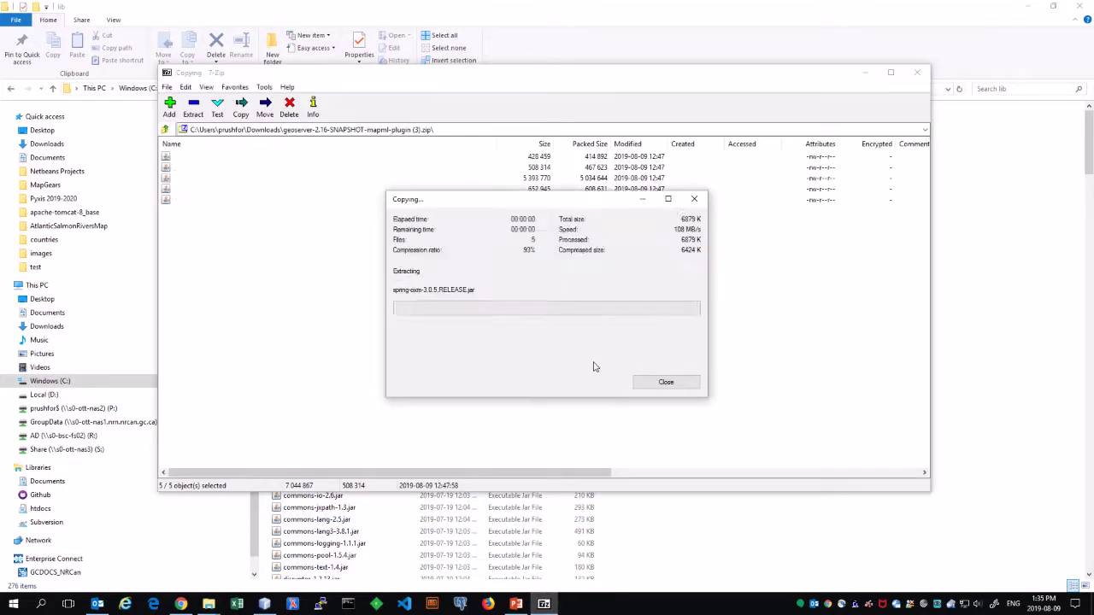
click(918, 74)
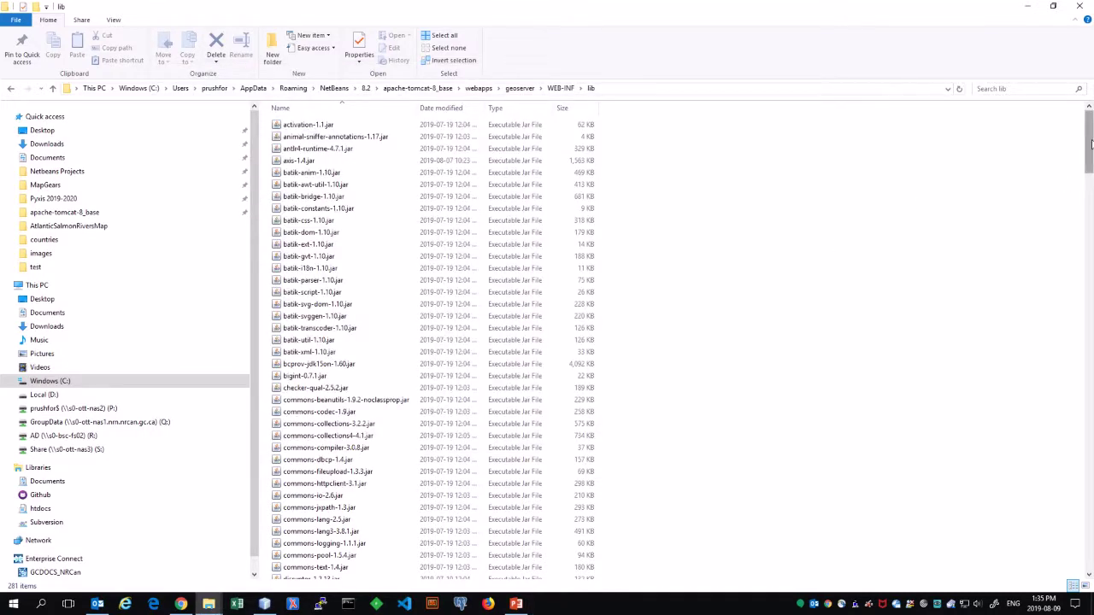
drag(1088, 141, 1091, 212)
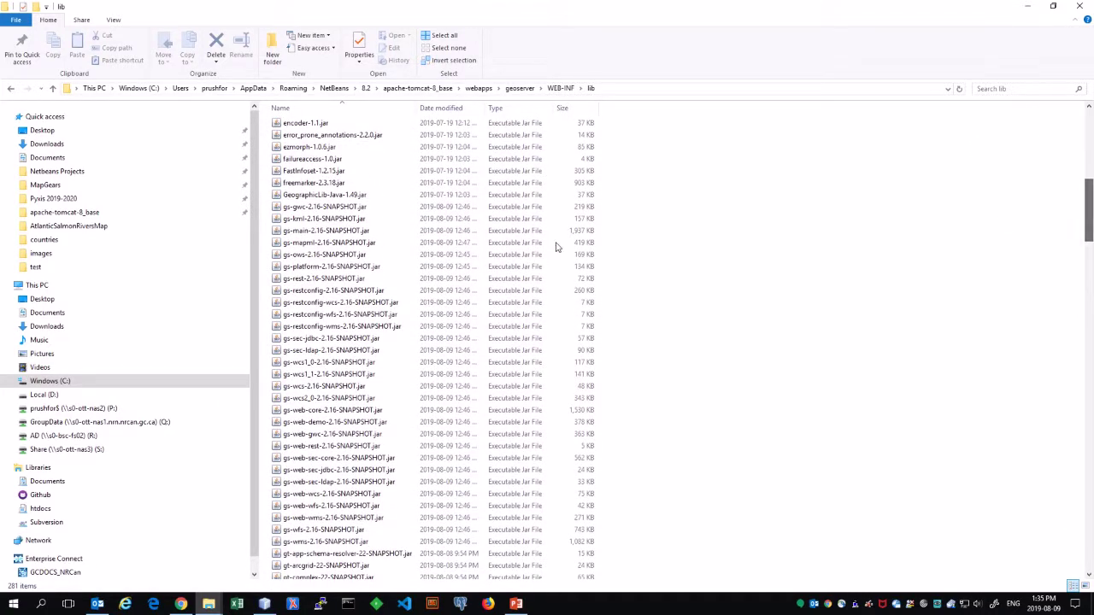
click(318, 244)
Step: Switch back to the Tomcat Web Application Manager in the browser and start the /geoserver application
key(alt+Tab)
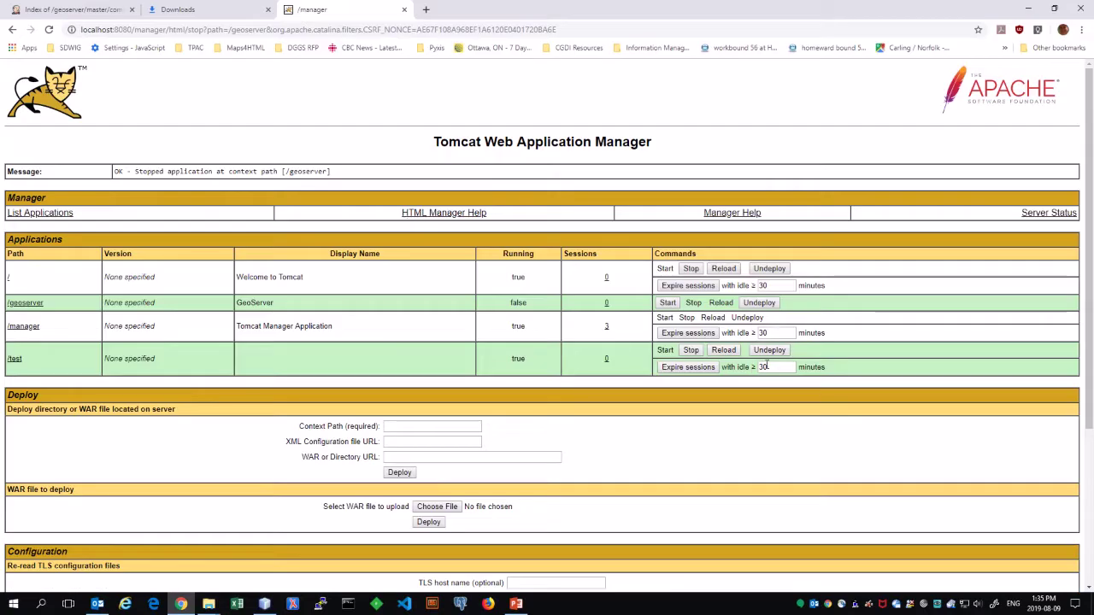
click(666, 304)
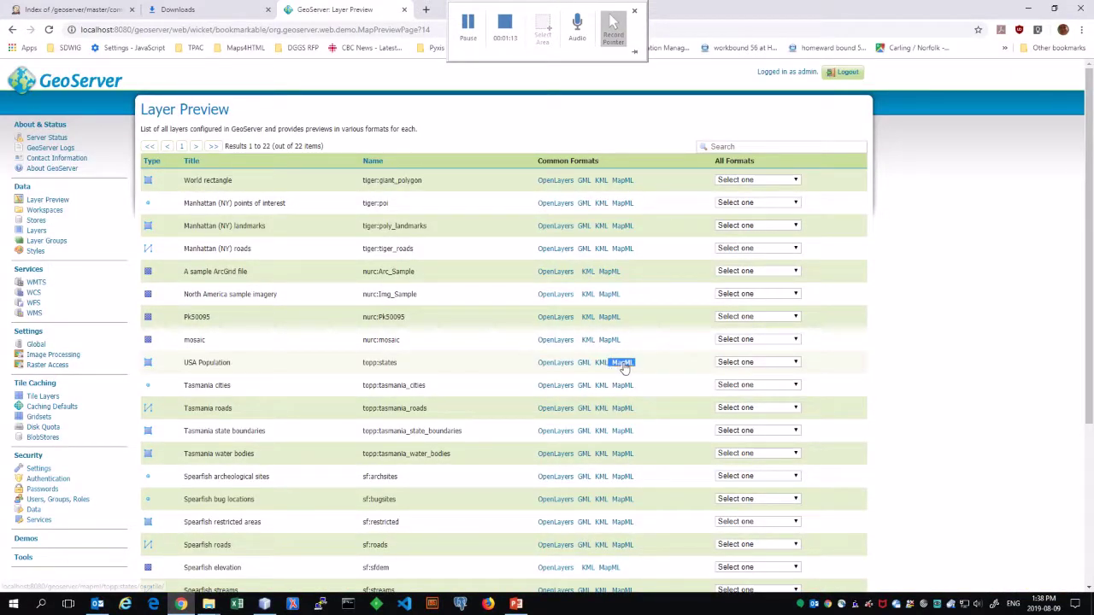
Step: Open the MapML preview of the USA Population layer (topp:states) from GeoServer's Layer Preview
click(623, 363)
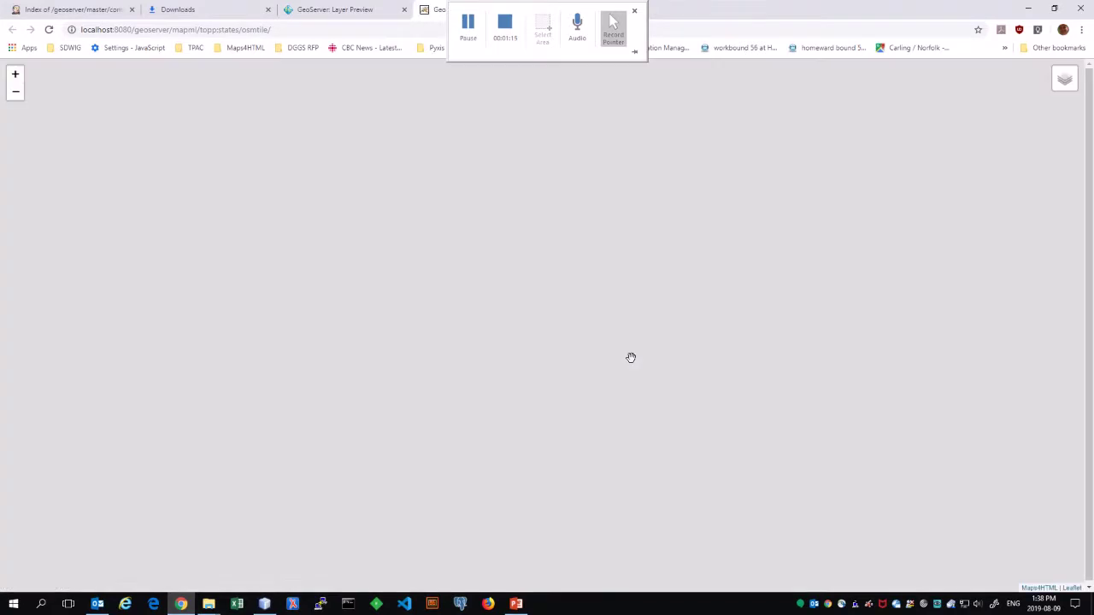